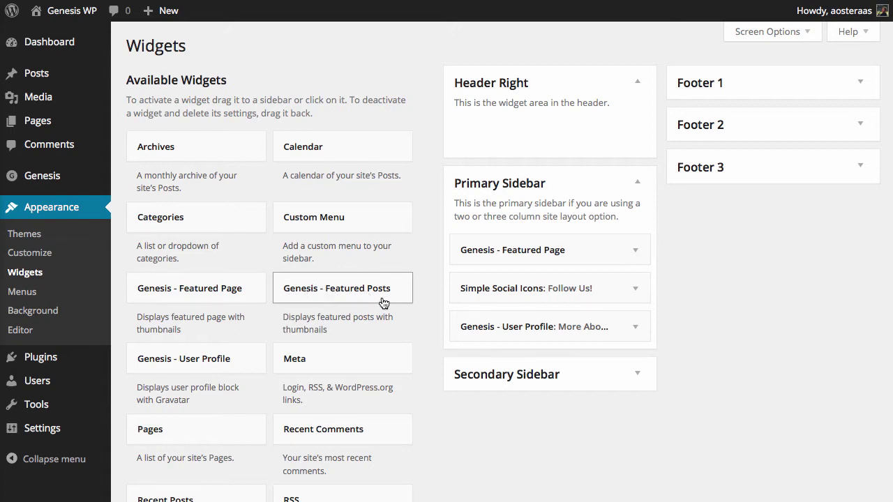
# Add a Genesis - Featured Posts widget to the Primary Sidebar, titled 'Featured Posts'.
pyautogui.moveTo(290, 296); pyautogui.dragTo(473, 251)
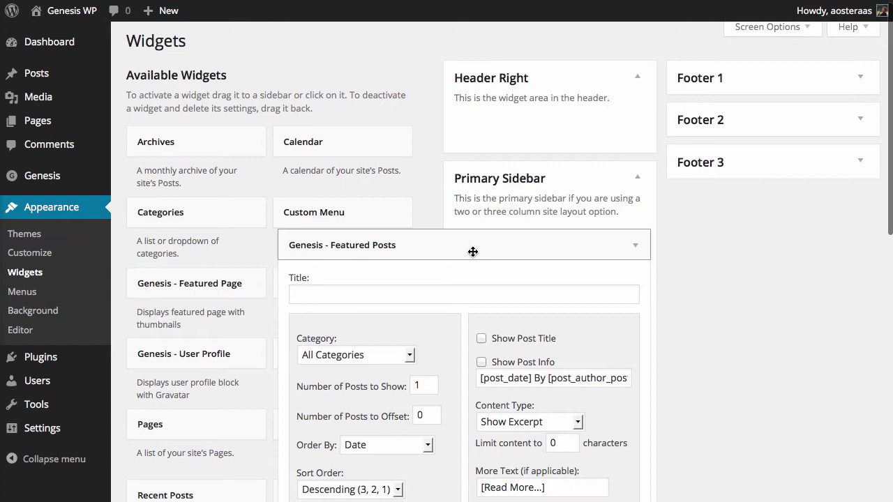
pyautogui.scroll(-3, 583, 333)
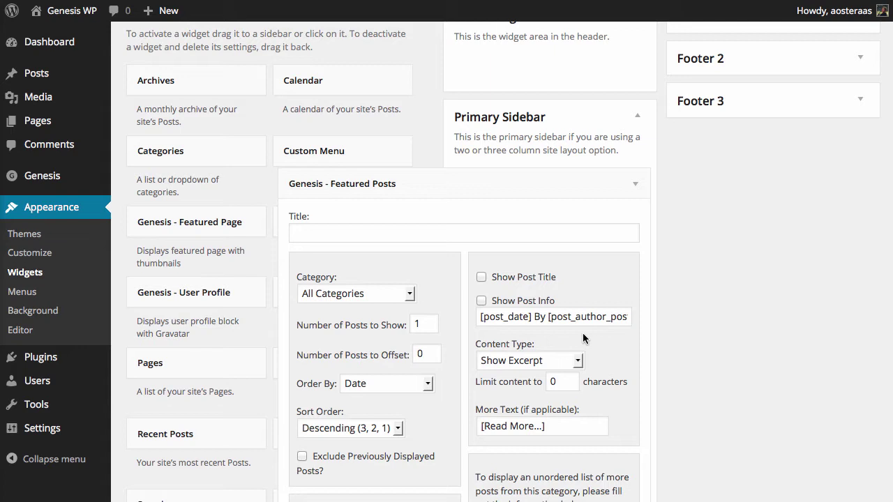
pyautogui.scroll(-2, 402, 215)
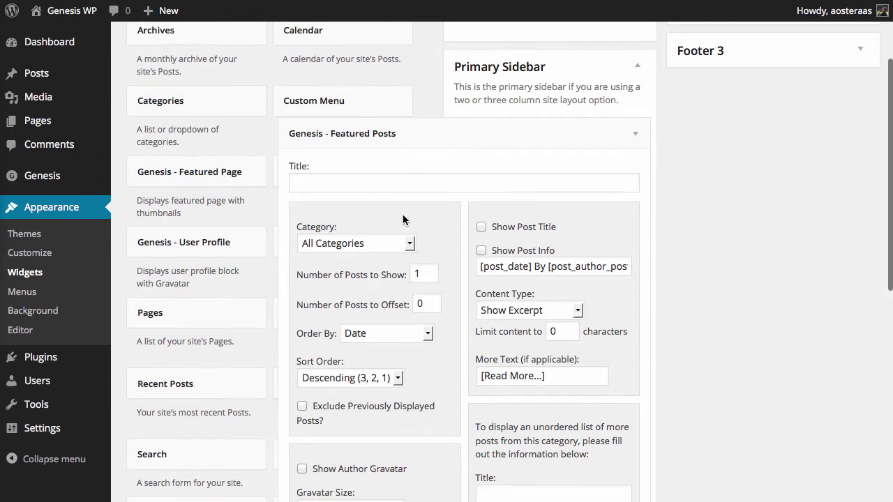
pyautogui.click(325, 177)
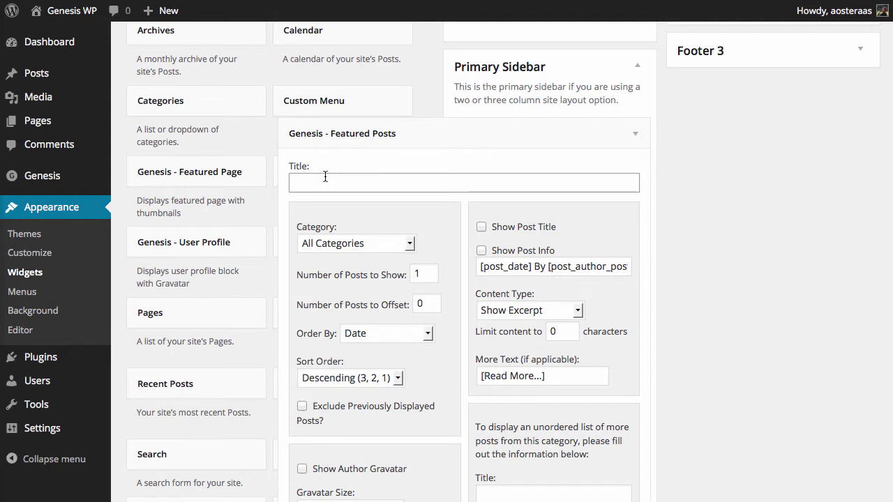
pyautogui.write('Featured Posts')
# Keep All Categories and set posts to show to 5 and post offset to 5.
pyautogui.scroll(-2, 423, 203)
pyautogui.scroll(-1, 424, 200)
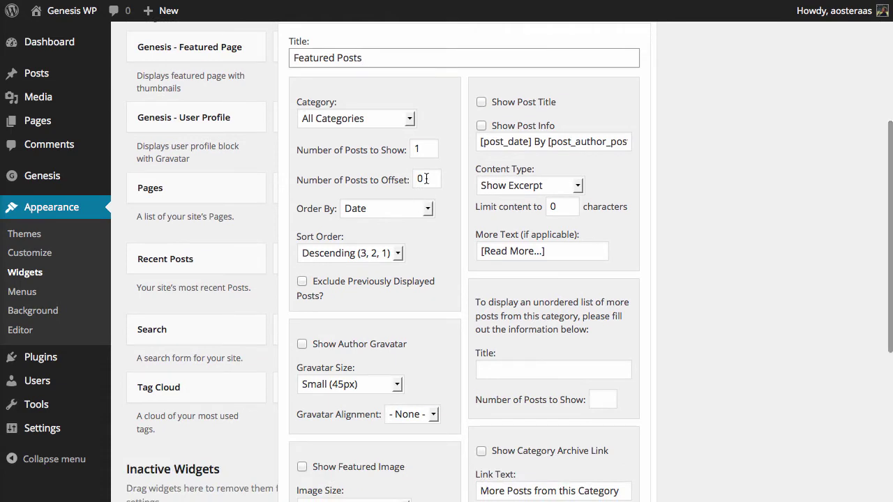
pyautogui.click(375, 118)
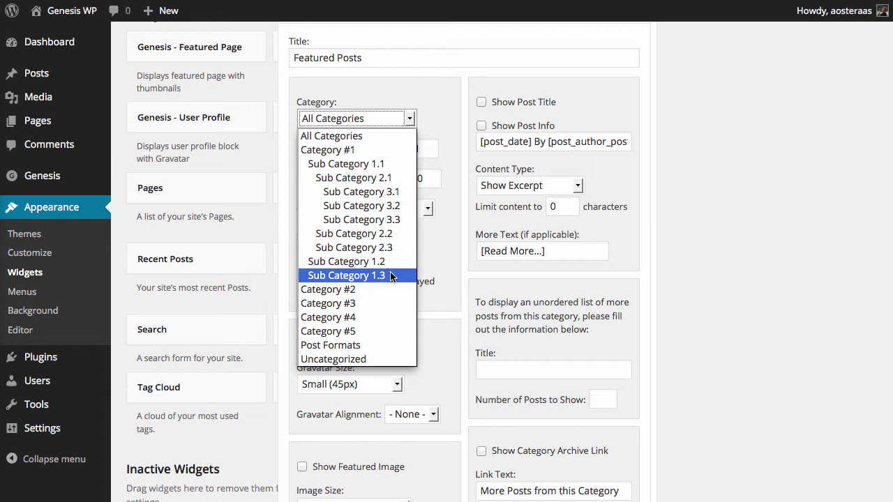
pyautogui.click(348, 137)
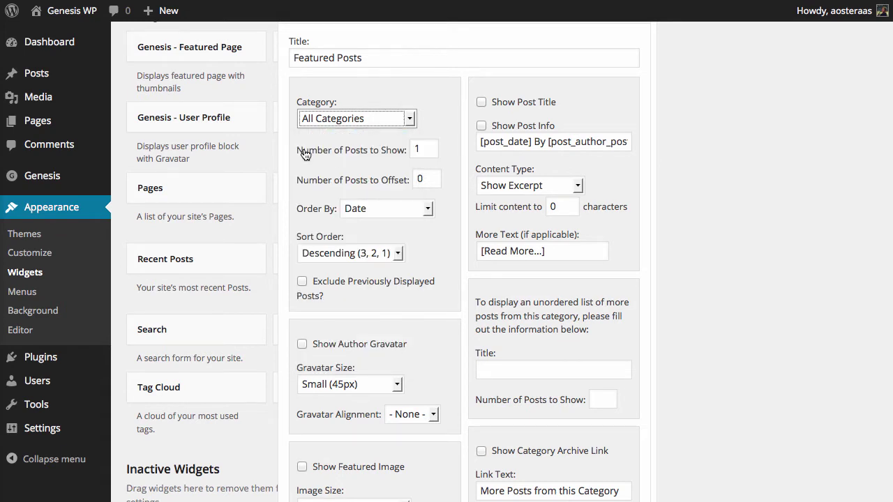
pyautogui.doubleClick(417, 150)
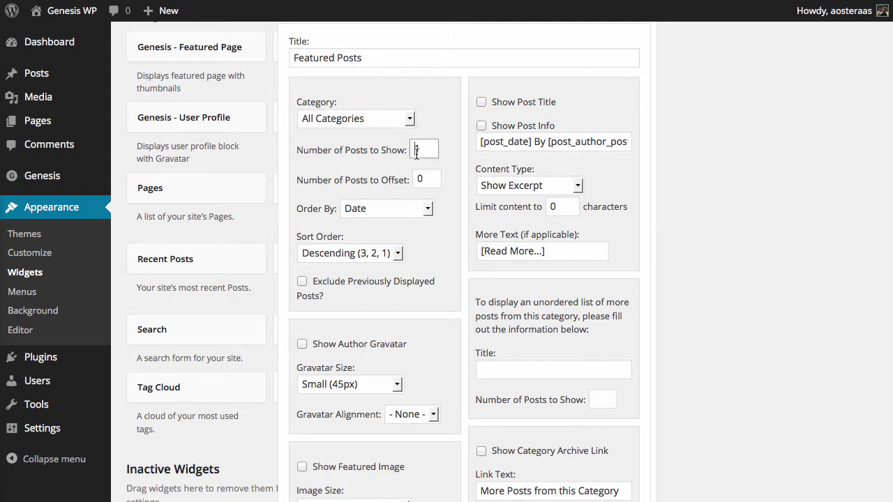
pyautogui.write('5')
pyautogui.click(421, 178)
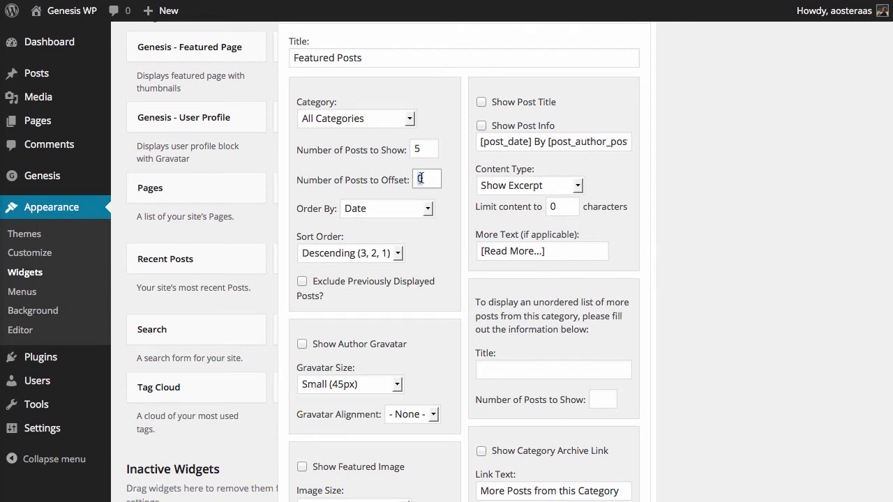
pyautogui.press('BackSpace')
pyautogui.write('5')
# Order posts by Title, descending, and enable Exclude Previously Displayed Posts.
pyautogui.click(357, 210)
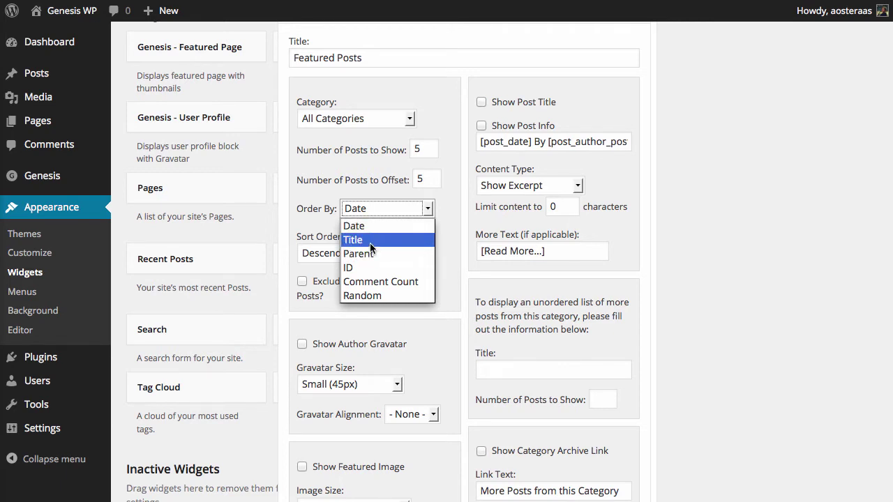
pyautogui.click(370, 241)
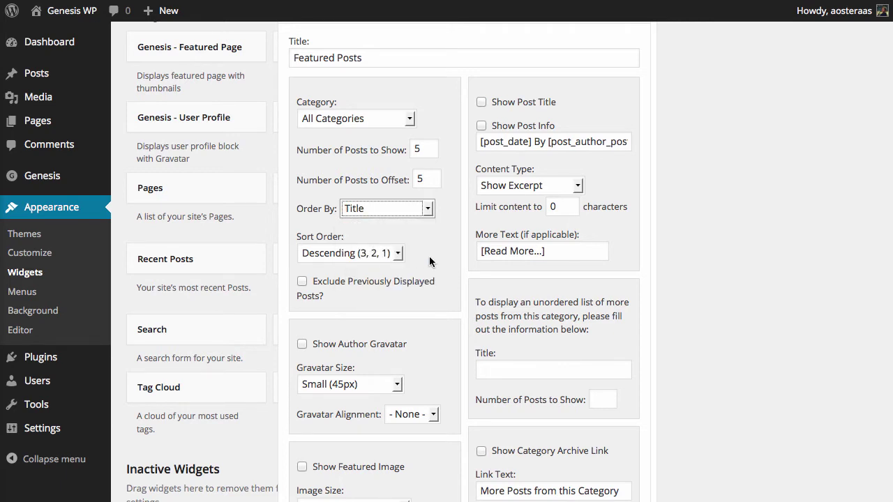
pyautogui.click(344, 254)
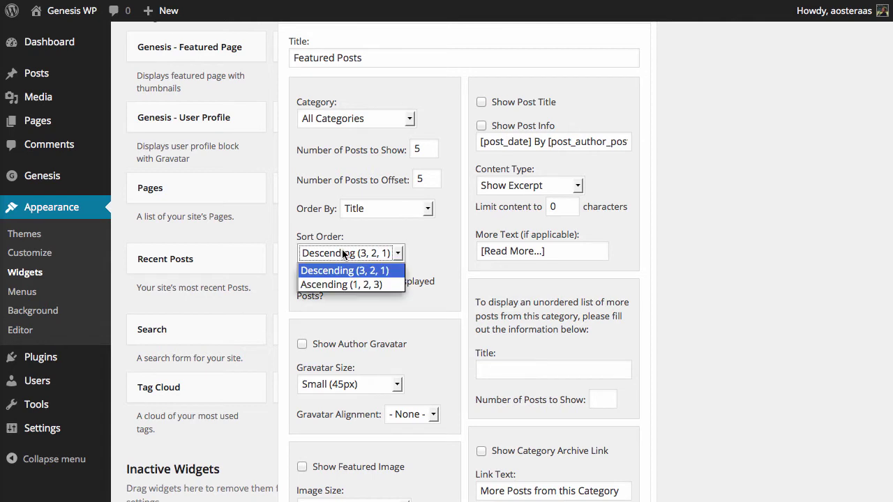
pyautogui.click(400, 254)
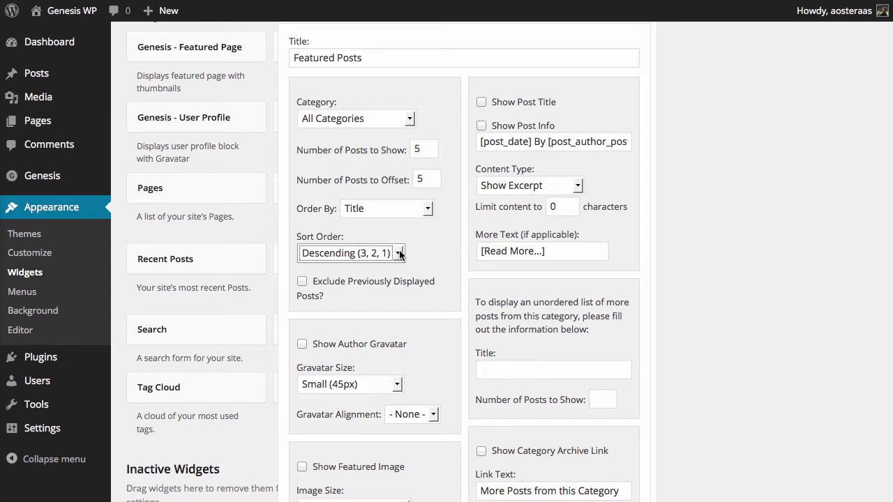
pyautogui.click(324, 289)
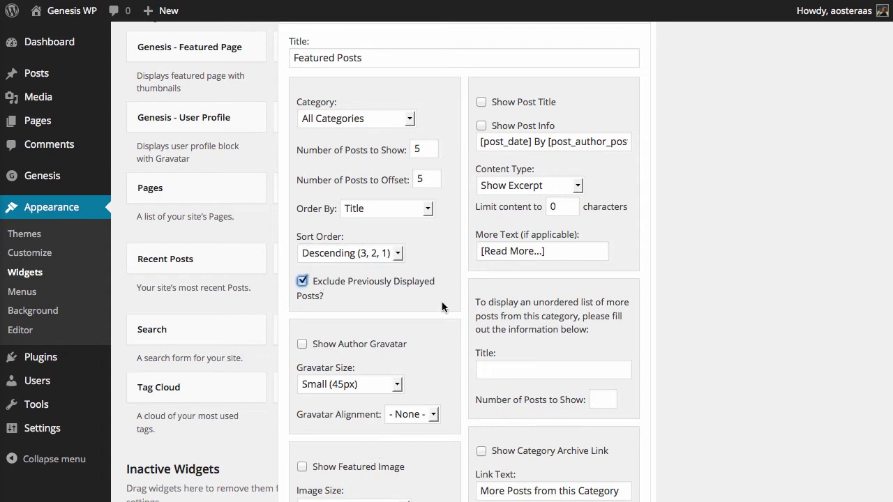
# Enable Show Author Gravatar at Small (45px) size with Left alignment.
pyautogui.scroll(-5, 441, 302)
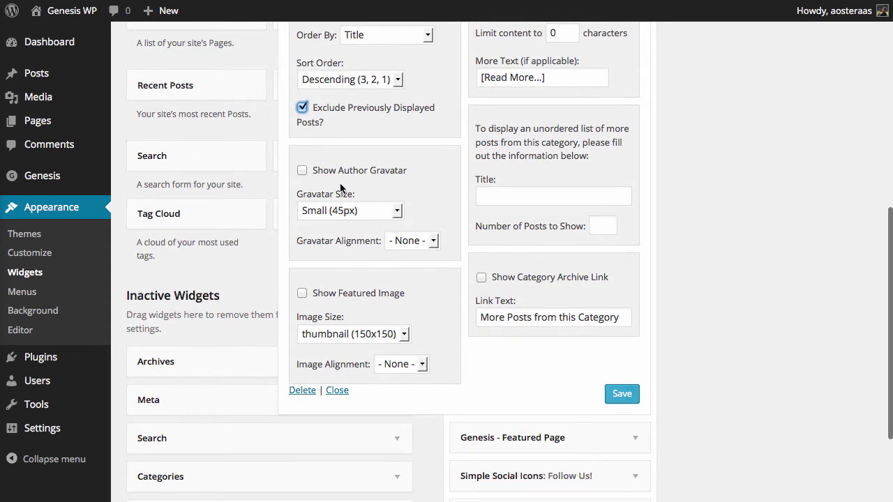
pyautogui.click(318, 170)
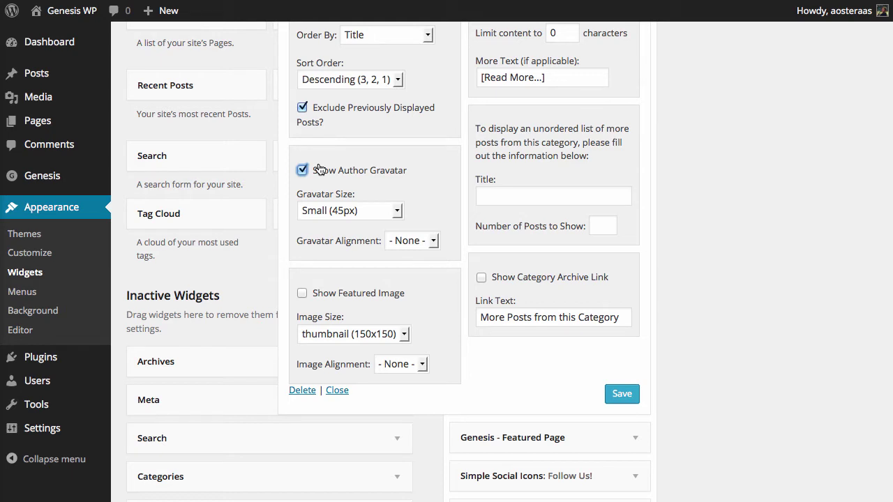
pyautogui.click(324, 215)
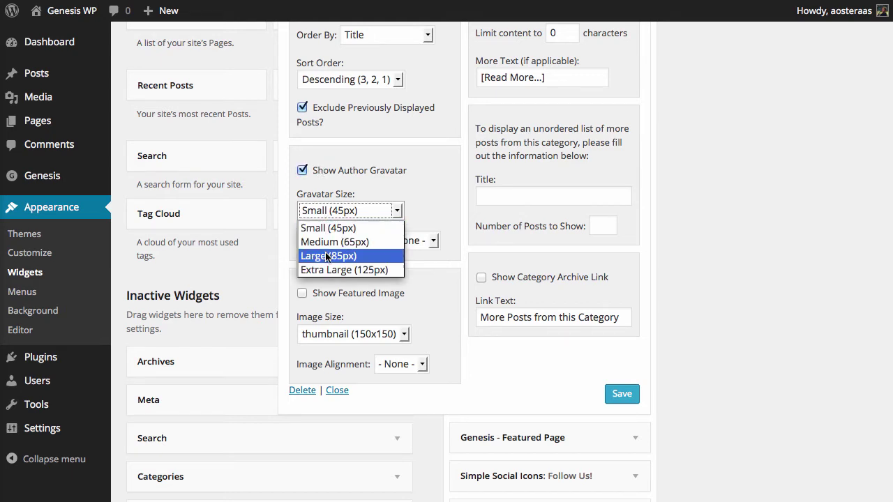
pyautogui.click(375, 229)
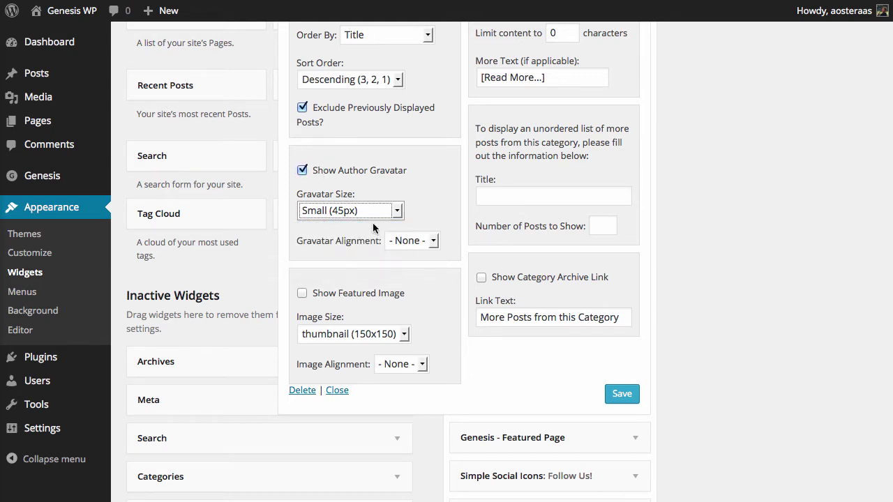
pyautogui.click(433, 241)
pyautogui.click(410, 271)
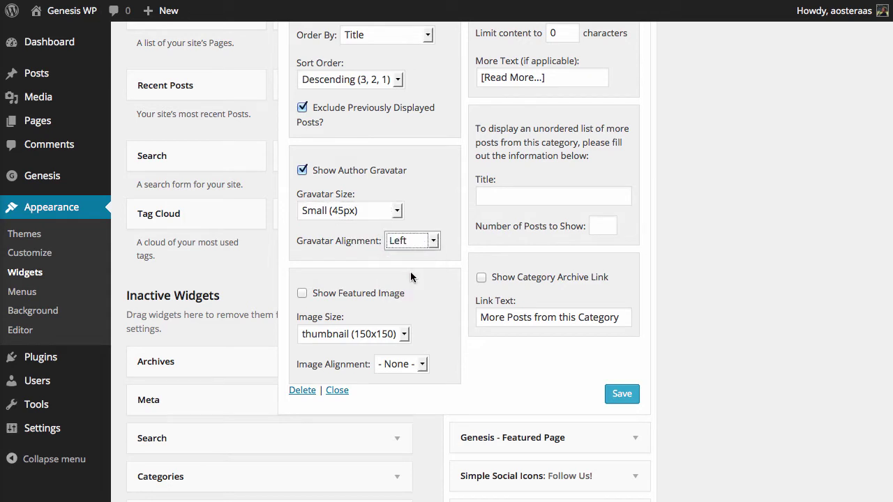
pyautogui.scroll(-2, 410, 272)
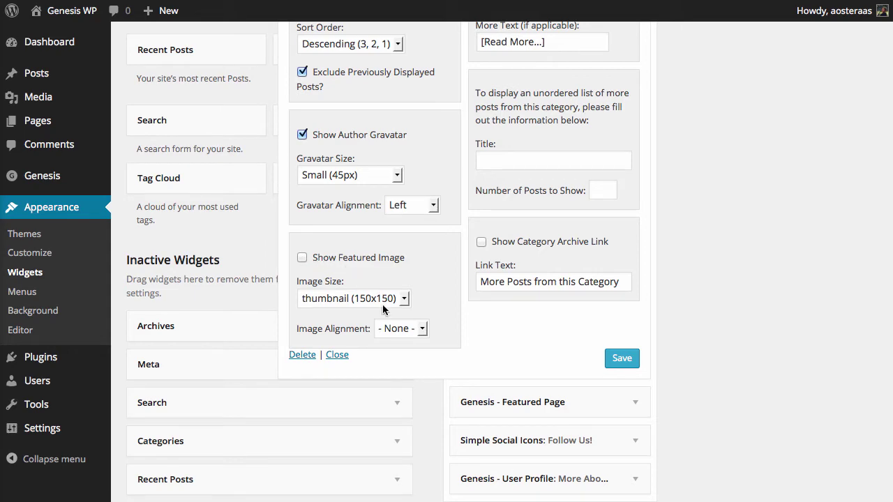
pyautogui.scroll(5, 462, 345)
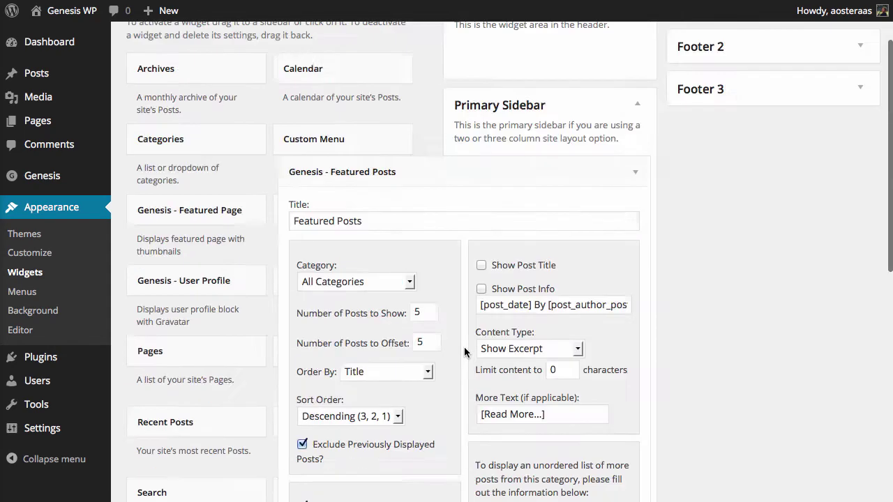
pyautogui.scroll(1, 464, 347)
pyautogui.scroll(-4, 478, 321)
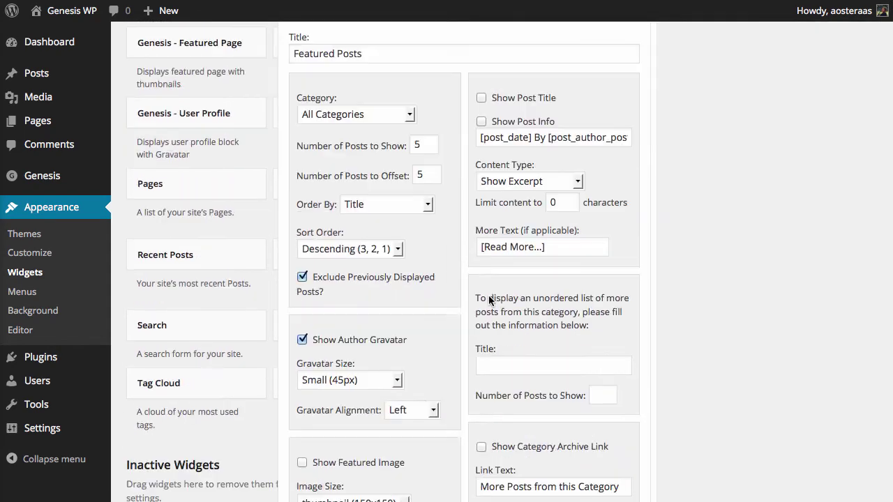
pyautogui.click(529, 106)
pyautogui.click(479, 136)
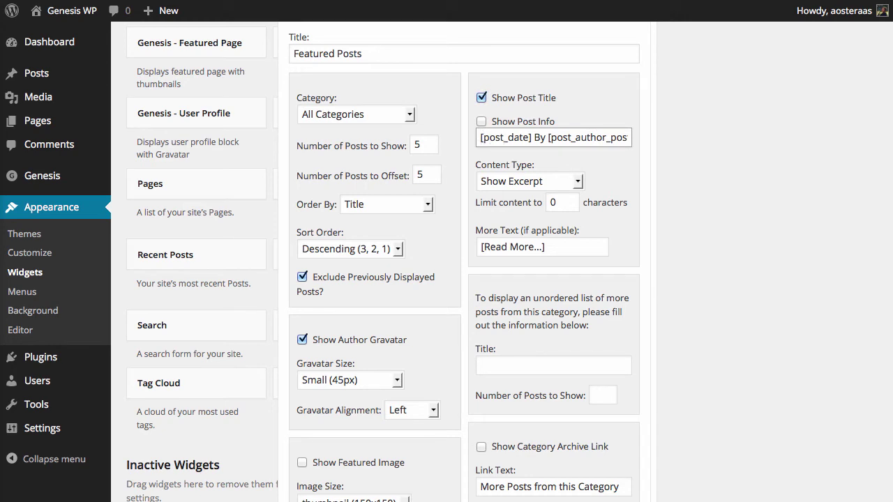
pyautogui.press('Right')
pyautogui.press('Right')
pyautogui.press('Right')
pyautogui.press('Right')
pyautogui.press('Right')
pyautogui.press('Right')
pyautogui.press('Right')
pyautogui.press('Right')
pyautogui.press('Right')
pyautogui.press('Right')
pyautogui.press('Right')
pyautogui.press('Right')
pyautogui.press('Right')
pyautogui.press('Right')
pyautogui.press('Right')
pyautogui.press('Right')
pyautogui.press('Right')
pyautogui.press('Right')
pyautogui.press('Right')
pyautogui.press('Right')
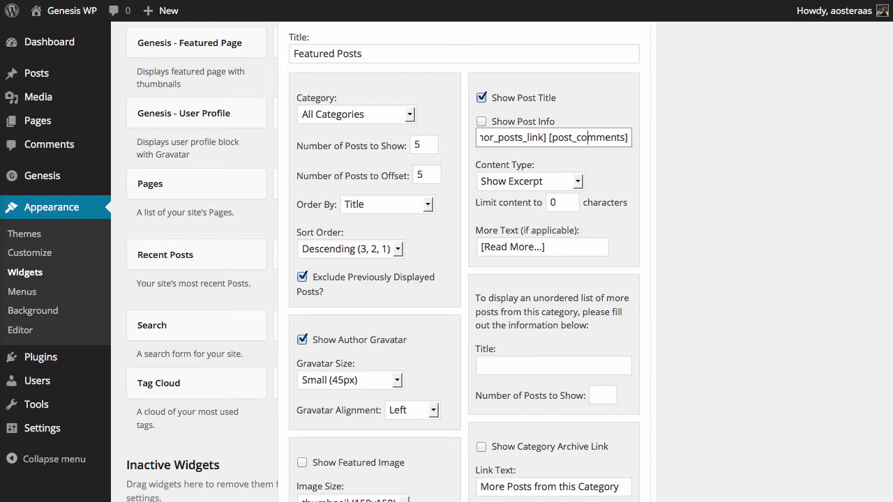
pyautogui.press('Left')
pyautogui.press('Left')
pyautogui.press('Left')
pyautogui.press('Left')
pyautogui.press('Left')
pyautogui.press('Left')
pyautogui.press('Left')
pyautogui.press('Left')
pyautogui.press('Left')
pyautogui.press('Left')
pyautogui.press('Left')
pyautogui.press('Left')
pyautogui.press('Left')
pyautogui.press('Left')
pyautogui.press('Left')
pyautogui.press('Left')
pyautogui.press('Left')
pyautogui.press('Left')
pyautogui.press('Left')
pyautogui.press('Left')
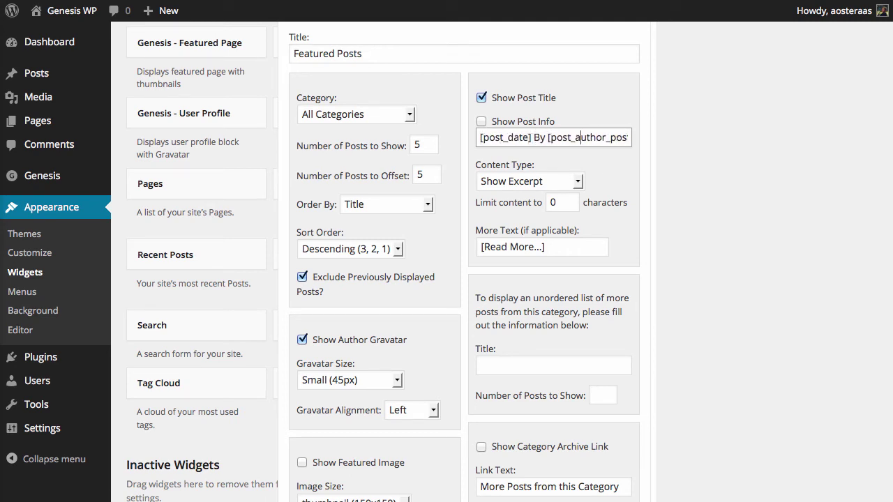
pyautogui.press('Right')
pyautogui.press('Right')
pyautogui.press('Right')
pyautogui.press('Right')
pyautogui.press('Right')
pyautogui.press('Right')
pyautogui.press('Right')
pyautogui.press('Right')
pyautogui.press('Right')
pyautogui.press('Right')
pyautogui.press('Right')
pyautogui.press('Right')
pyautogui.press('Right')
pyautogui.press('Right')
pyautogui.press('Right')
pyautogui.press('Right')
pyautogui.press('Right')
pyautogui.press('Right')
pyautogui.press('Right')
pyautogui.press('Right')
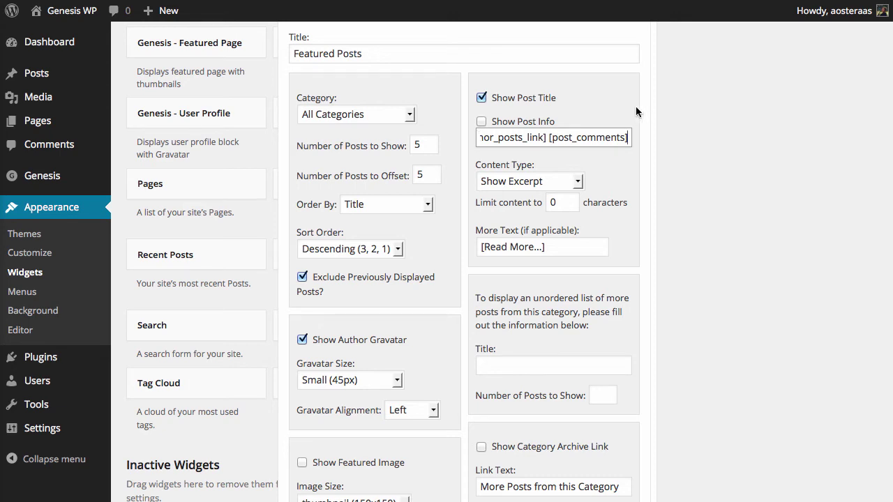
pyautogui.click(487, 185)
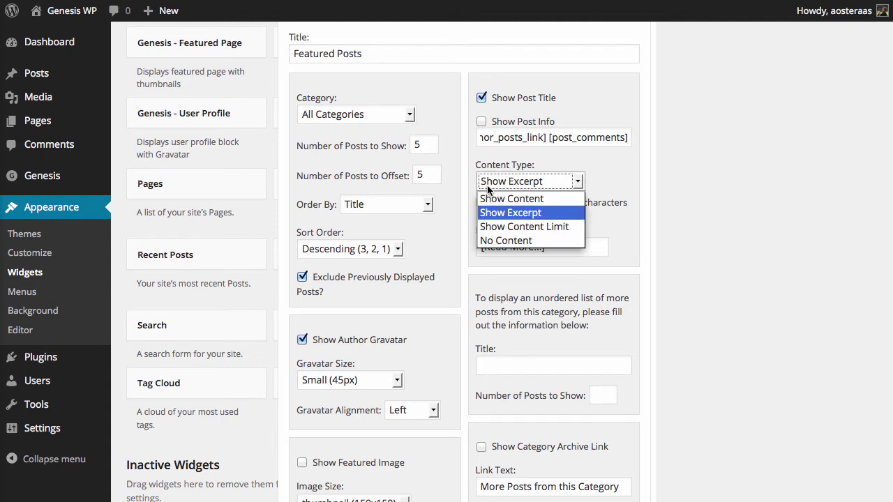
pyautogui.click(553, 227)
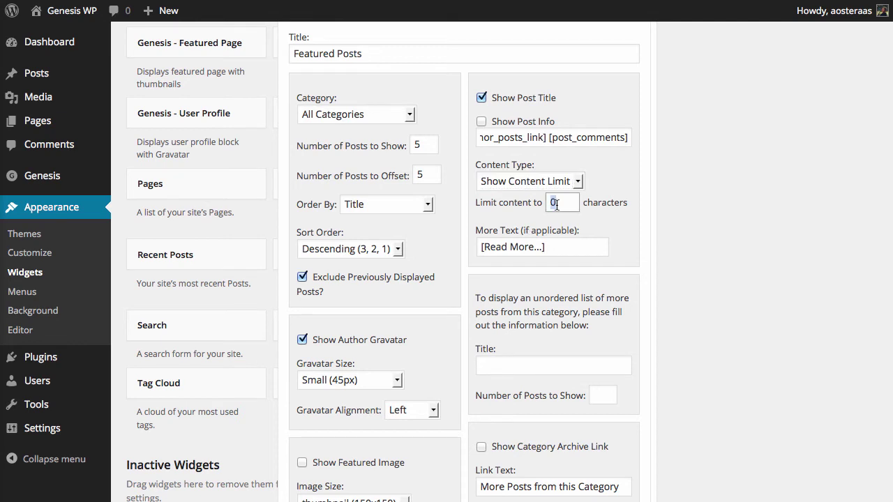
pyautogui.click(540, 183)
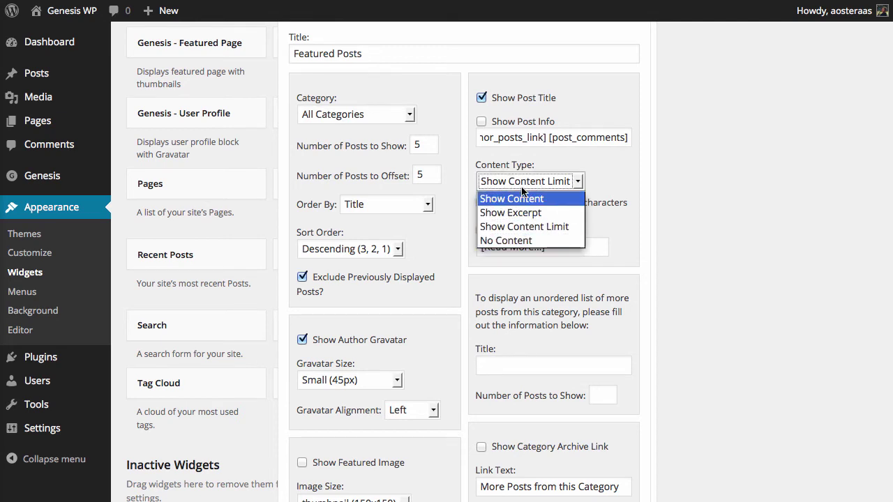
pyautogui.click(521, 201)
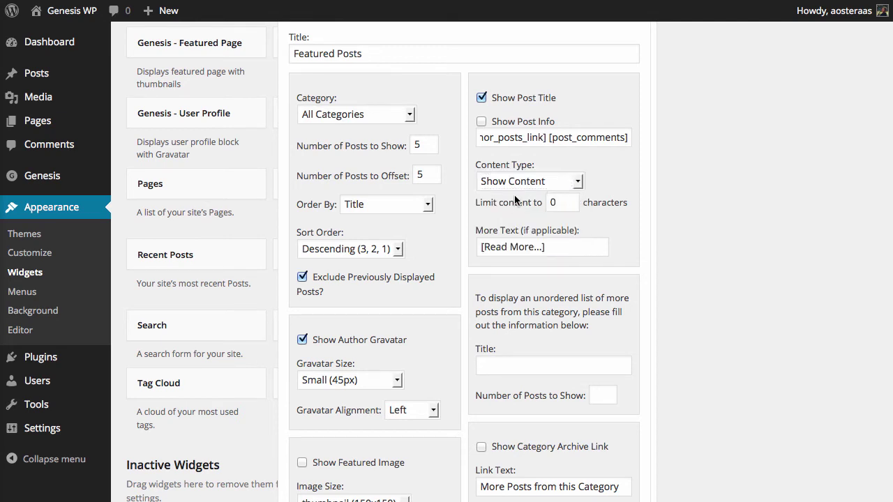
pyautogui.click(522, 182)
pyautogui.click(520, 212)
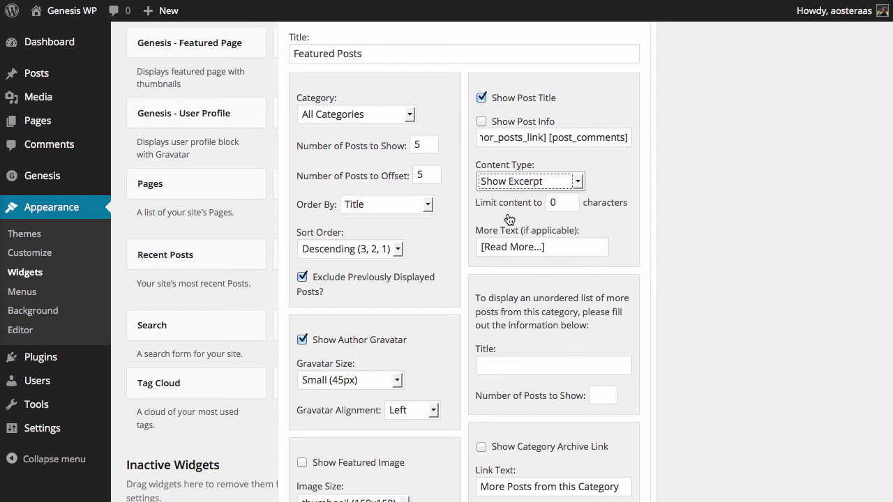
pyautogui.click(500, 183)
pyautogui.click(501, 186)
pyautogui.click(559, 204)
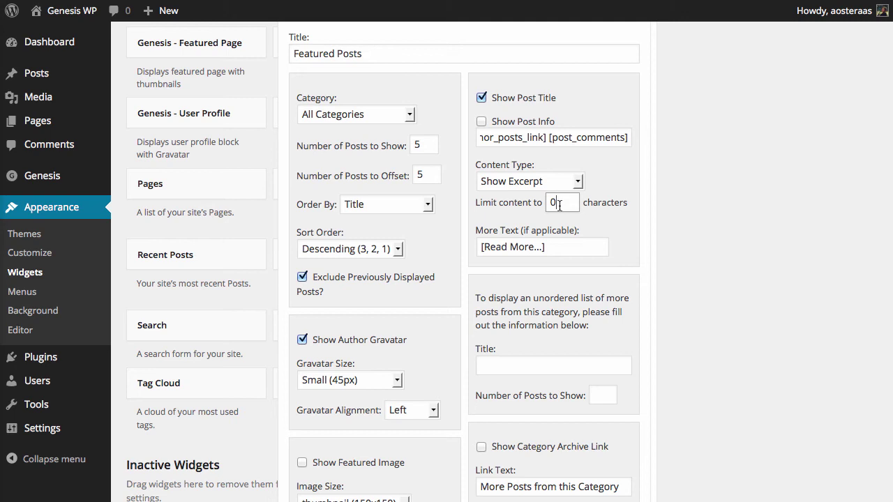
pyautogui.click(560, 204)
# Add a 4-post 'More from this category' list with a category archive link, then save the widget.
pyautogui.scroll(-3, 677, 254)
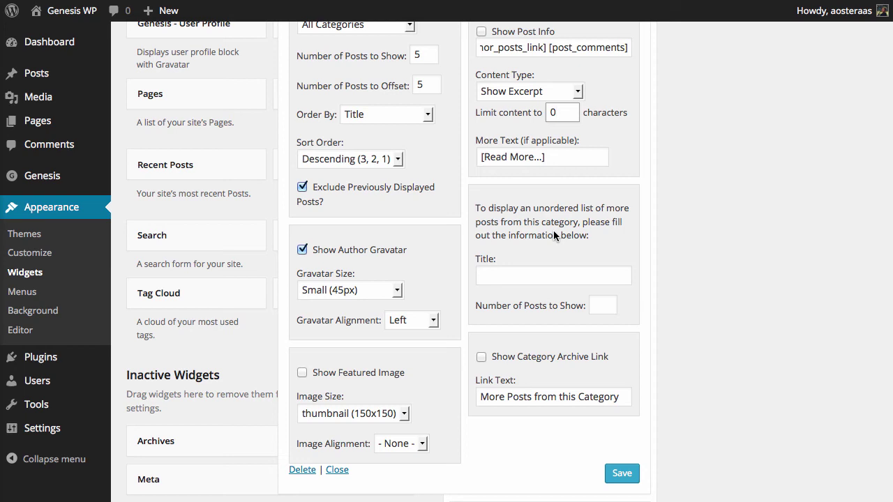
pyautogui.click(521, 276)
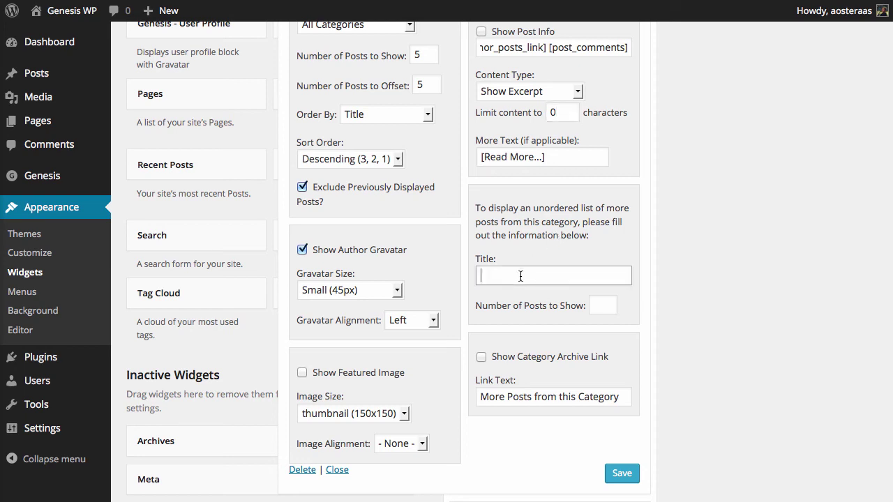
pyautogui.write('More from this category')
pyautogui.click(603, 306)
pyautogui.write('4')
pyautogui.press('Tab')
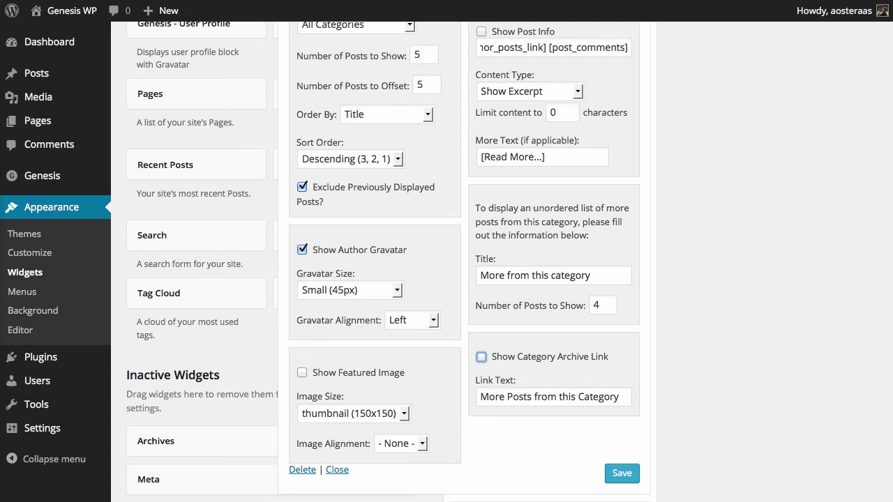
pyautogui.press('space')
pyautogui.click(616, 475)
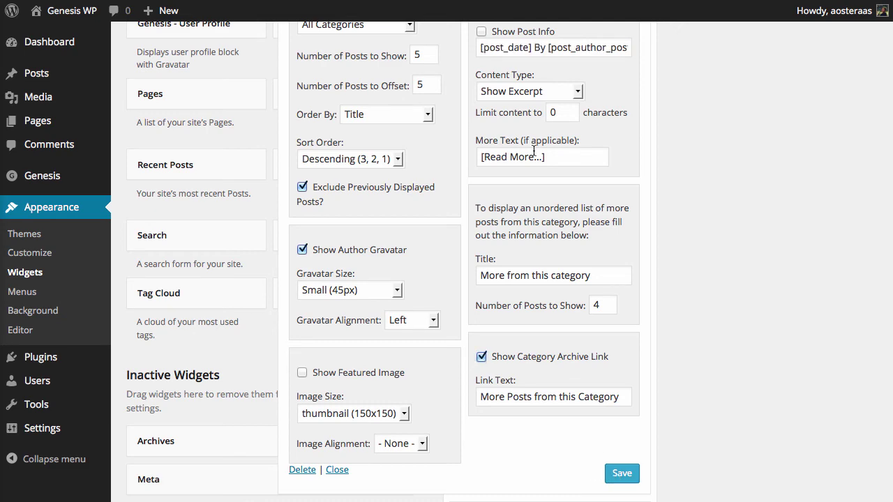
pyautogui.scroll(5, 219, 86)
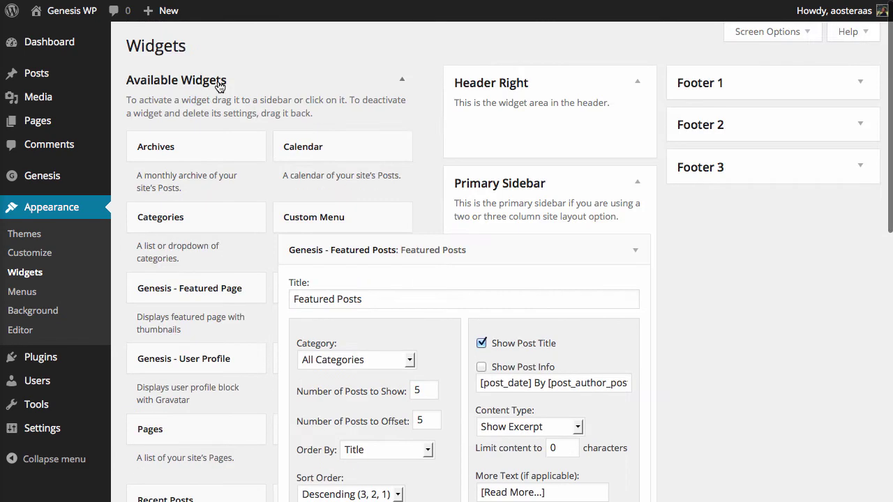
# Open the live Genesis WP home page and scroll down to the left sidebar.
pyautogui.click(80, 12)
pyautogui.scroll(-2, 73, 249)
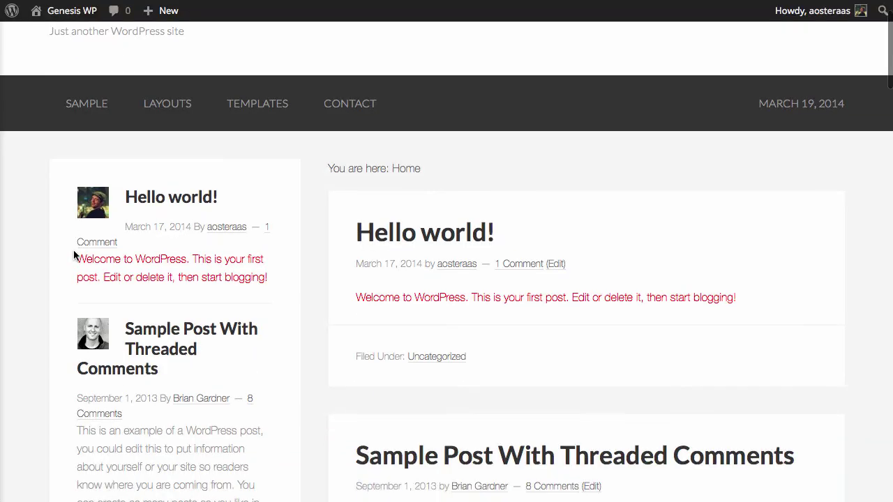
pyautogui.scroll(-1, 74, 255)
pyautogui.scroll(-5, 73, 250)
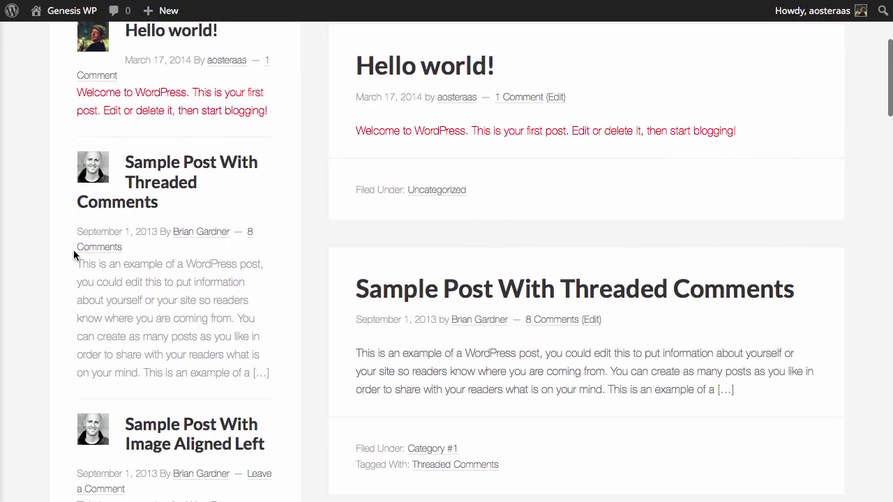
pyautogui.scroll(-2, 73, 255)
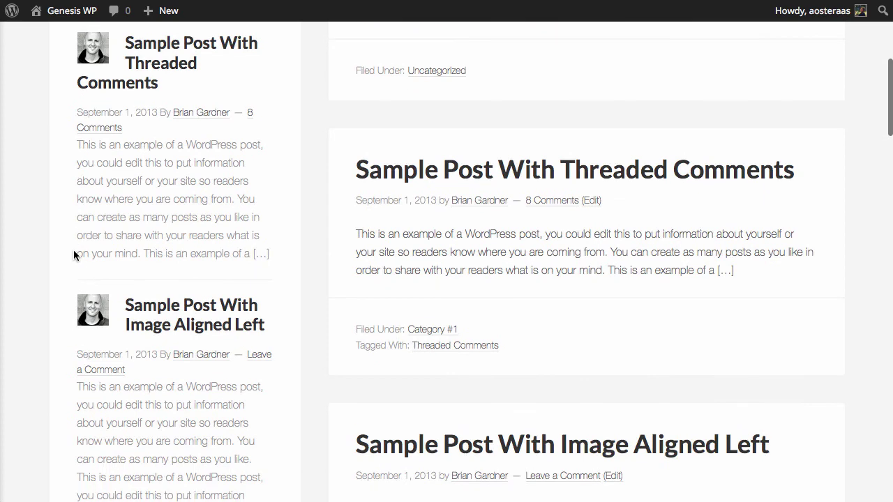
pyautogui.scroll(-3, 63, 271)
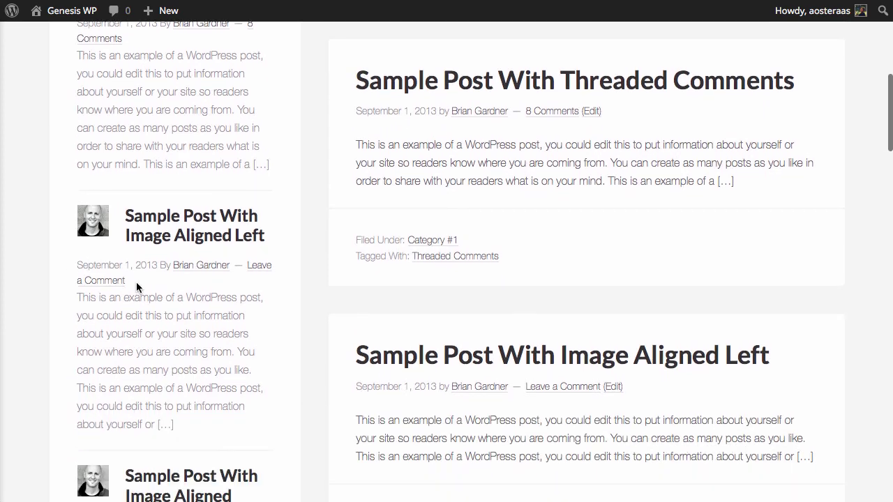
# Highlight a sidebar post's byline, then browse the remaining featured posts.
pyautogui.moveTo(136, 282); pyautogui.dragTo(75, 263)
pyautogui.click(63, 267)
pyautogui.scroll(-2, 59, 275)
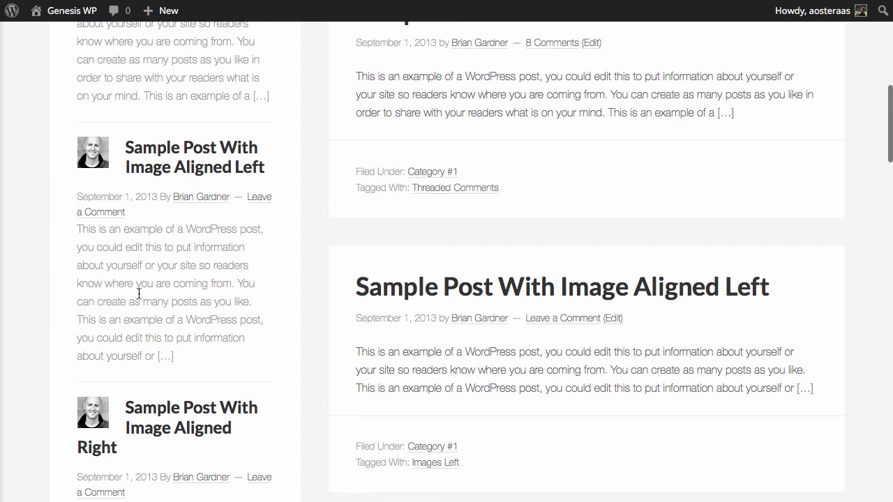
pyautogui.scroll(-8, 112, 305)
pyautogui.scroll(-10, 112, 305)
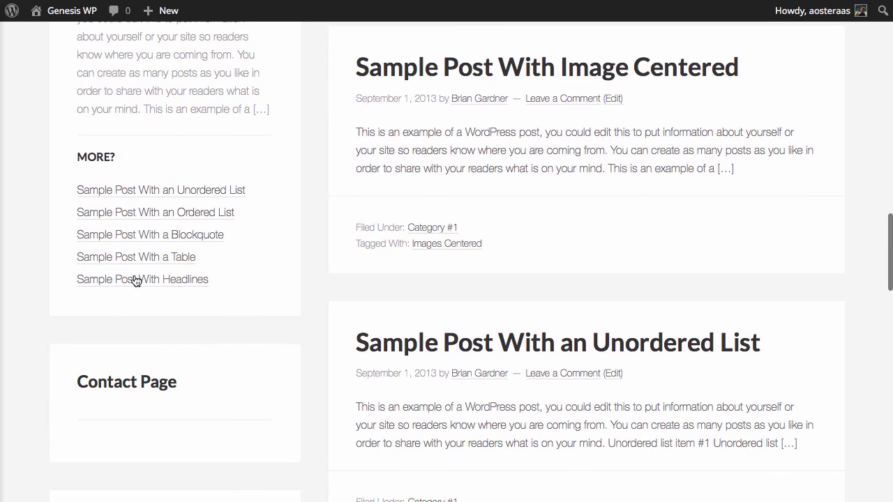
pyautogui.scroll(20, 176, 226)
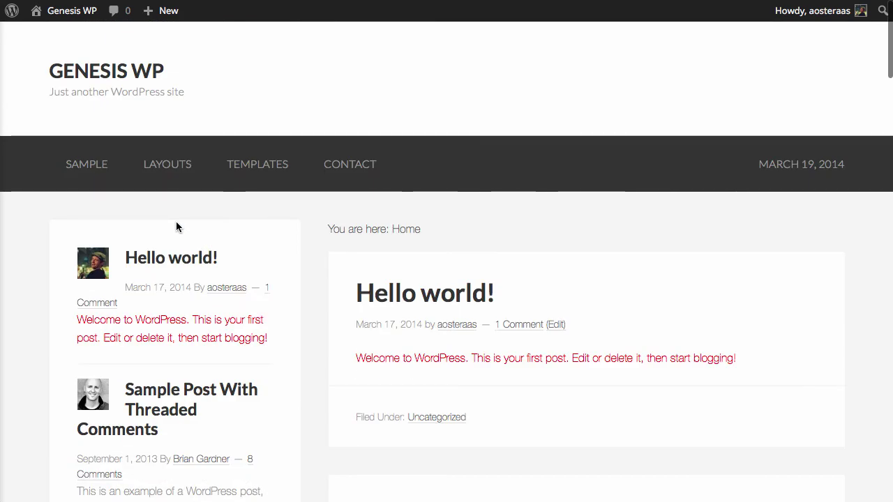